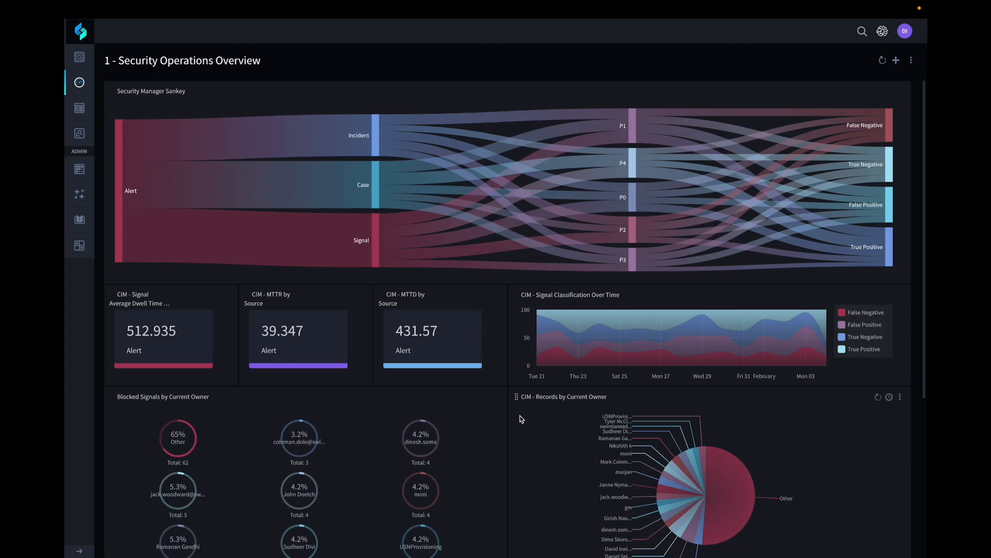
Ask the Hero assistant "Are there any new P1 CIM cases I can work on?"
{"action": "mouse_move", "coordinate": [838, 34]}
{"action": "left_click", "coordinate": [882, 31]}
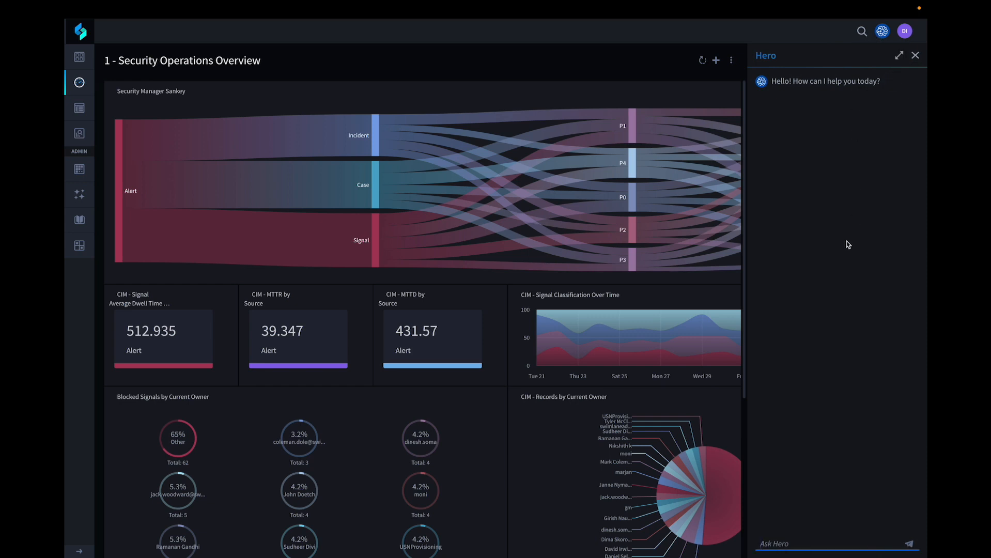
{"action": "type", "text": "Are there any new P1 CIM cases I"}
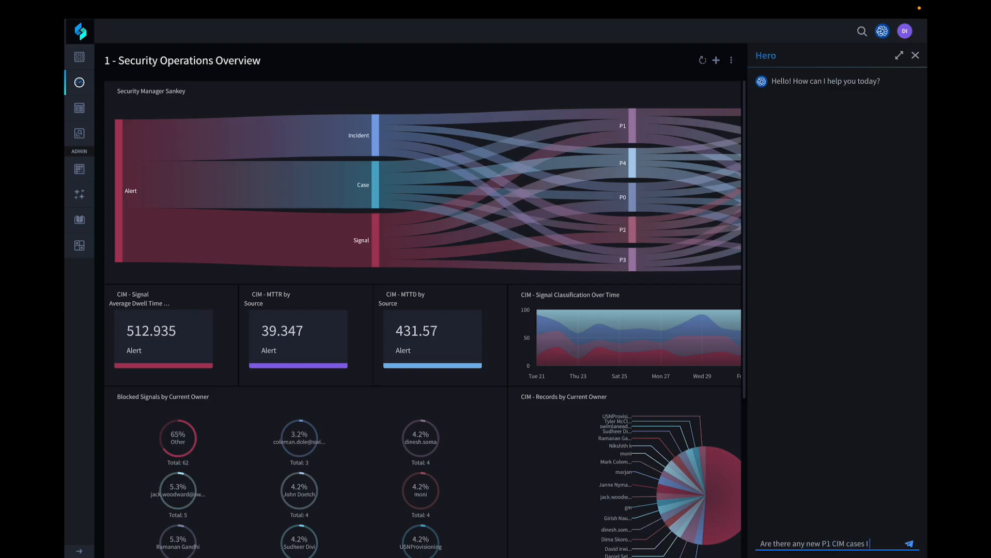
{"action": "type", "text": " can work on?"}
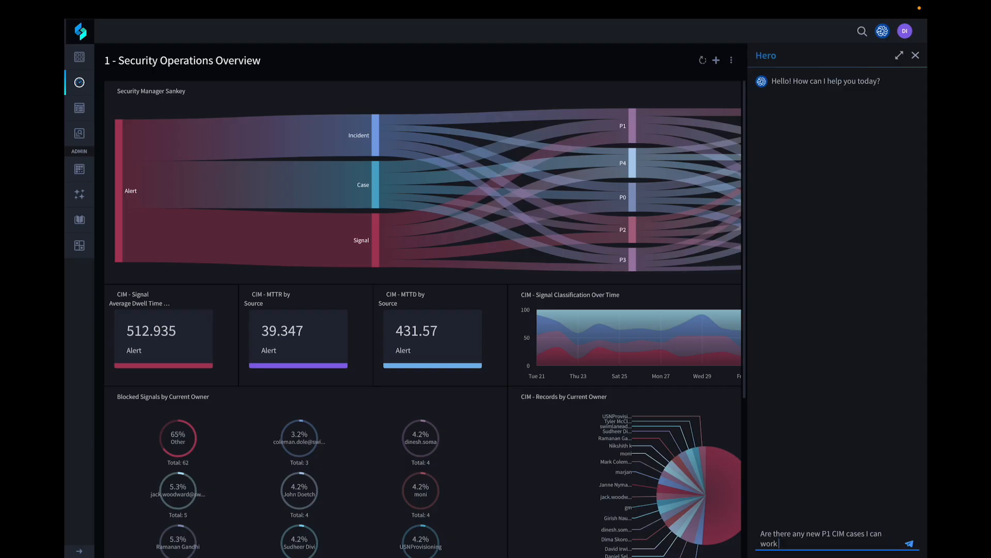
{"action": "key", "text": "Return"}
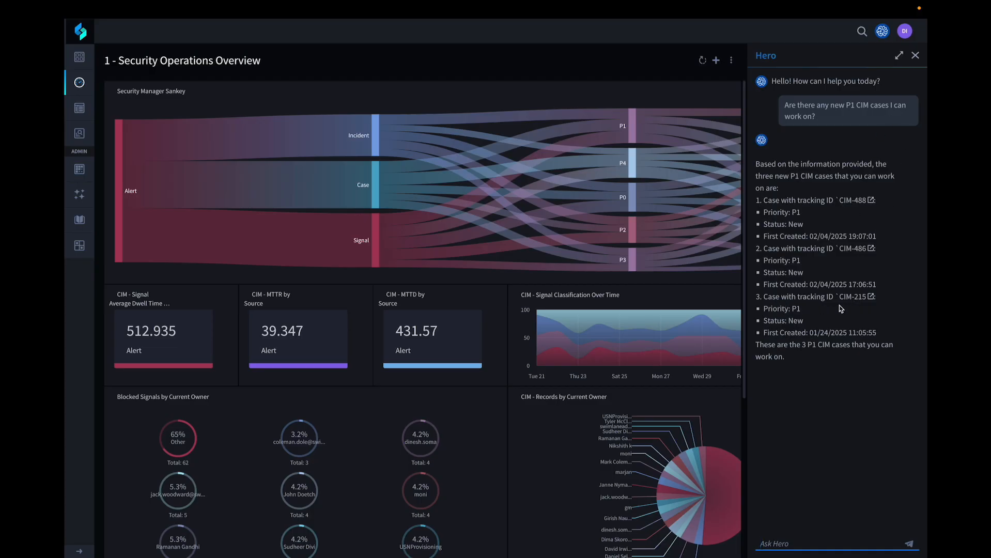
Open case CIM-215 from Hero's answer and ask Hero "Please summarize this case for me"
{"action": "left_click", "coordinate": [871, 298]}
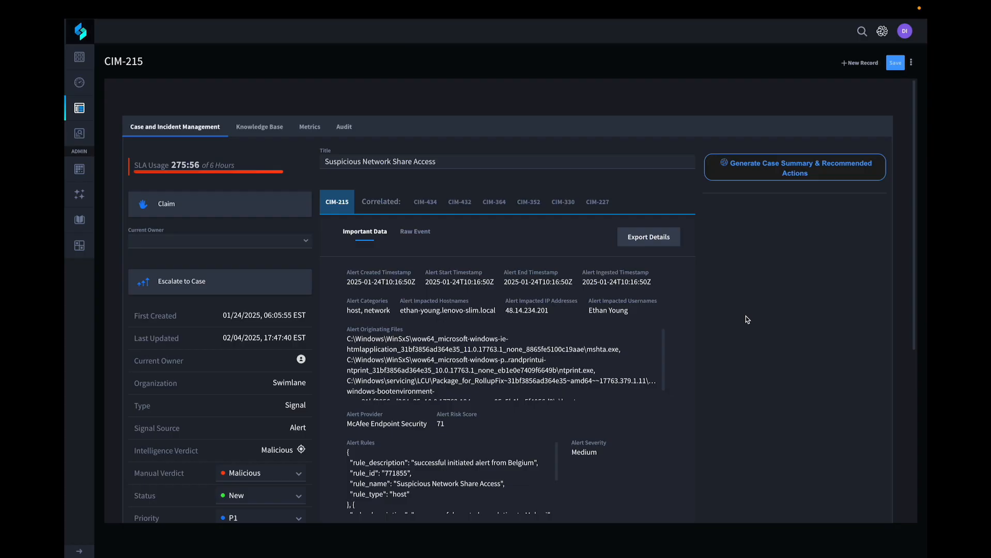
{"action": "left_click", "coordinate": [883, 32]}
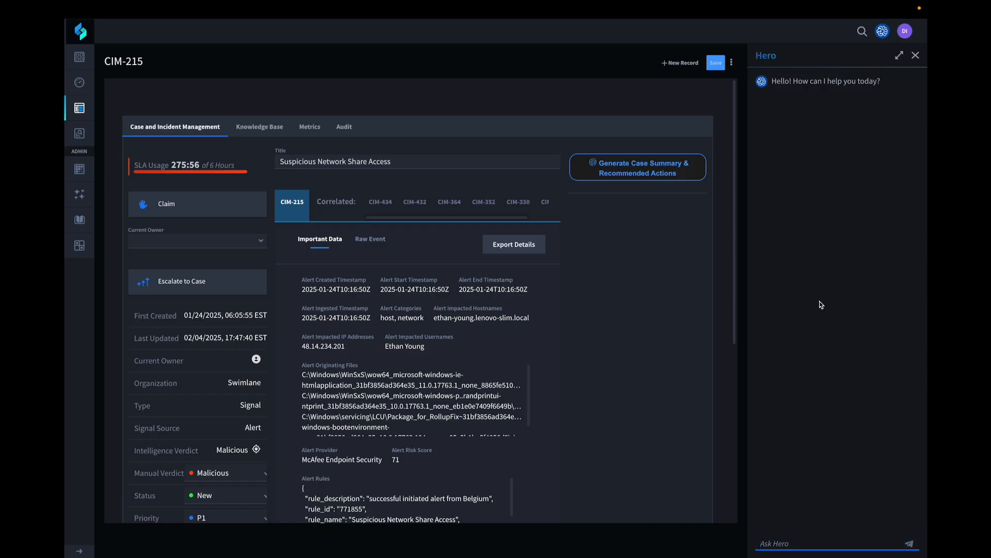
{"action": "type", "text": "Please summarize this case for me"}
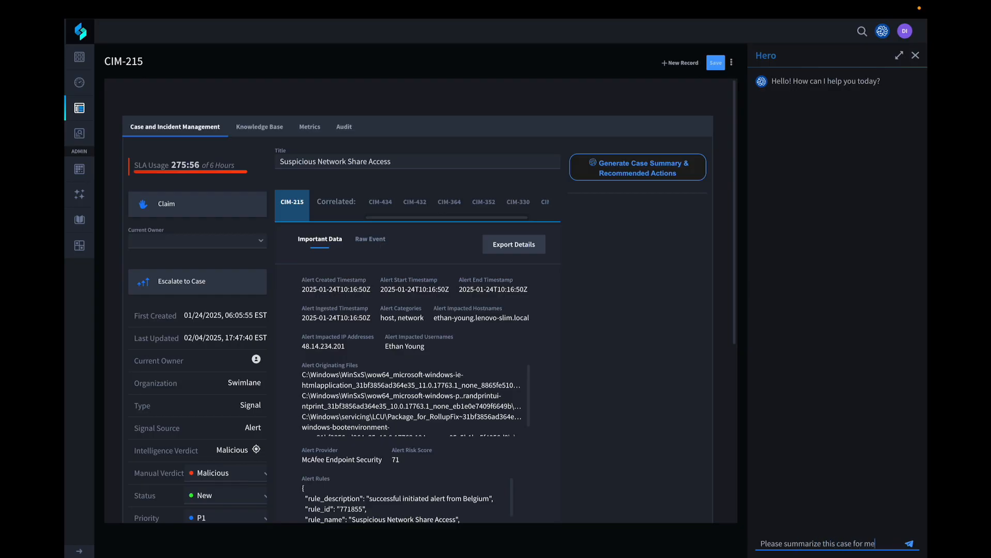
{"action": "key", "text": "Return"}
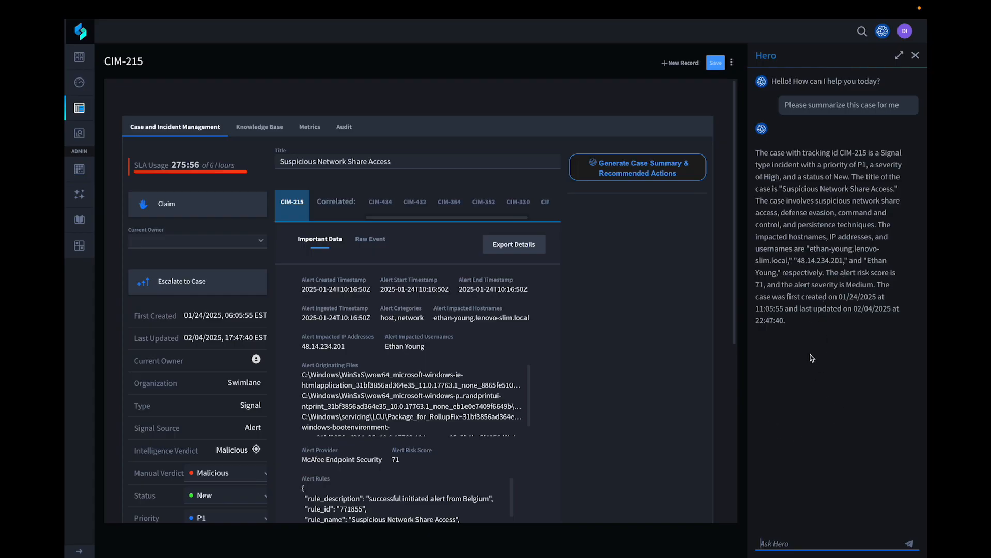
Expand the Hero conversation to the large window to read the case summary, and close the conversation
{"action": "left_click", "coordinate": [899, 57]}
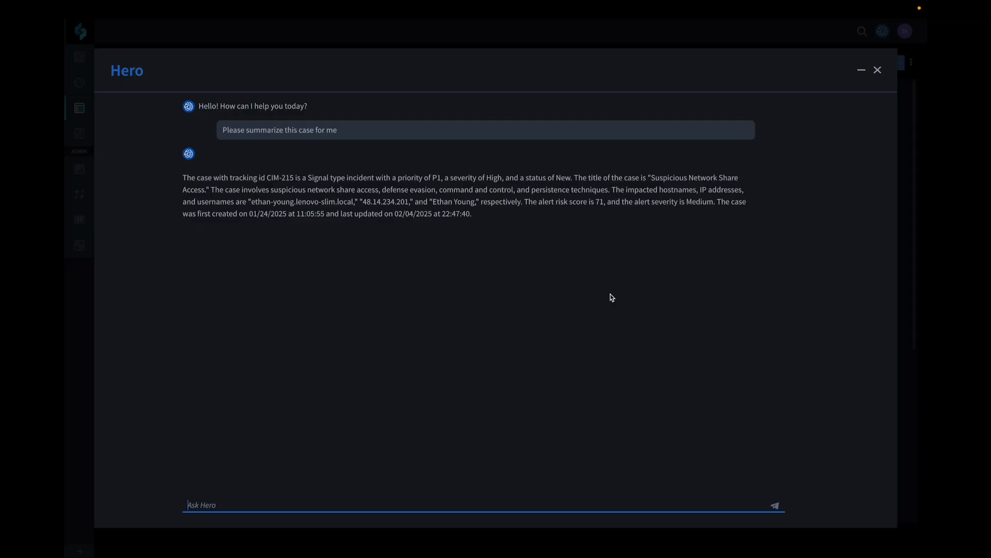
{"action": "left_click", "coordinate": [877, 70]}
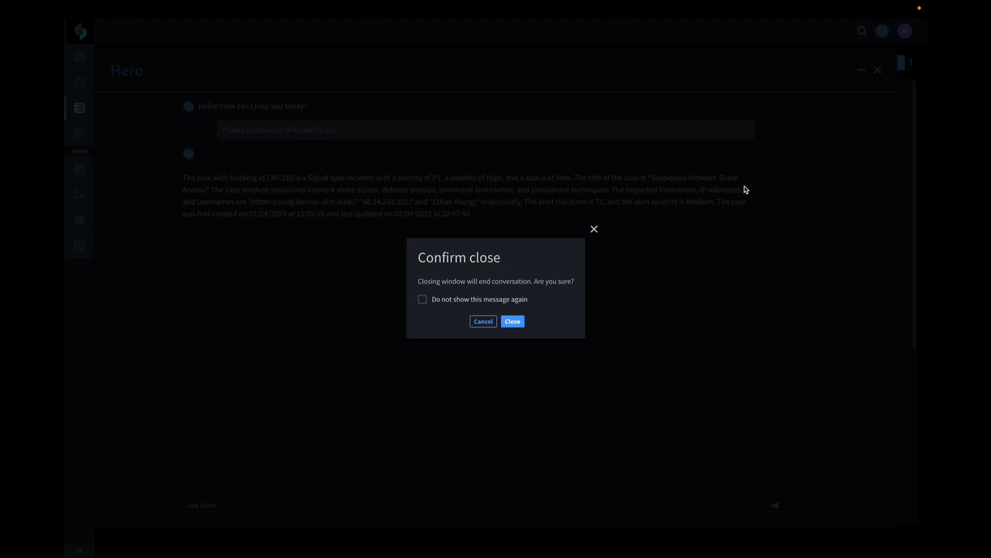
{"action": "left_click", "coordinate": [593, 229]}
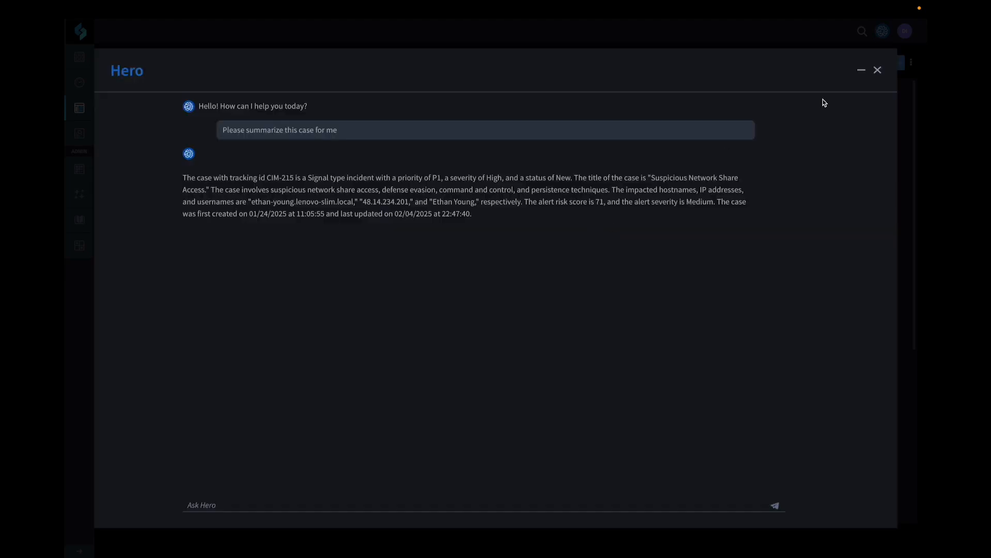
{"action": "left_click", "coordinate": [878, 72]}
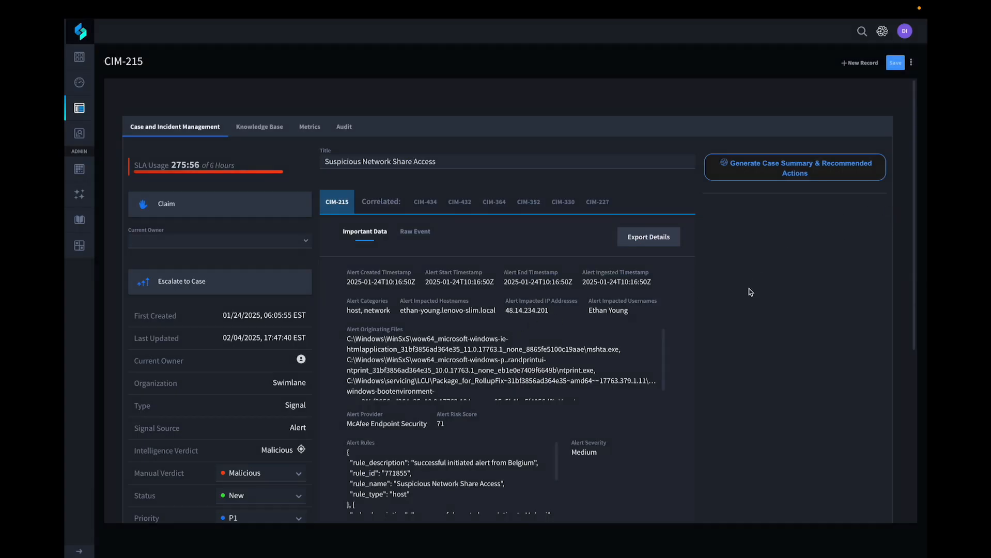
Start a new Hero conversation on the case and ask "Are there any other CIM cases with this same user?"
{"action": "left_click", "coordinate": [882, 31]}
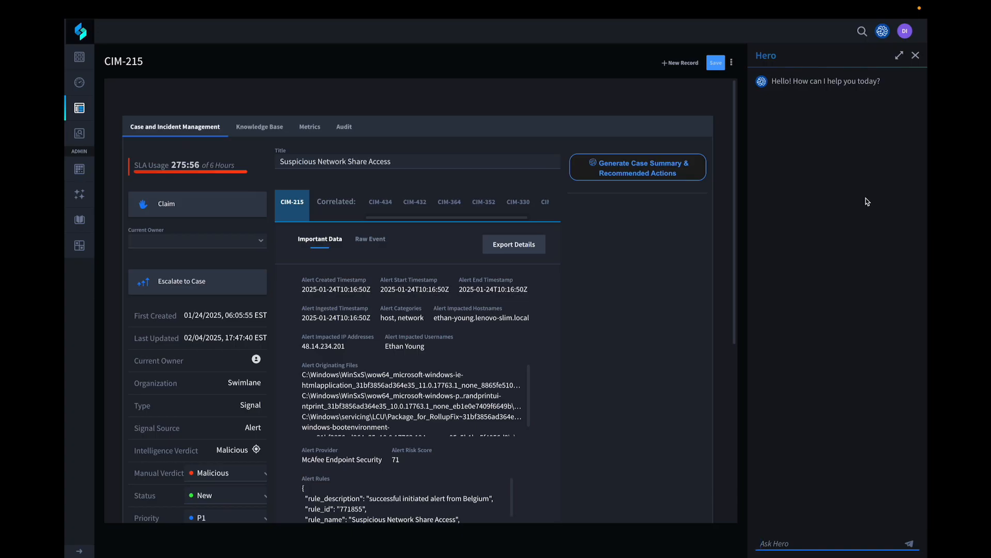
{"action": "type", "text": "Are there any other CIM cases with this same user?"}
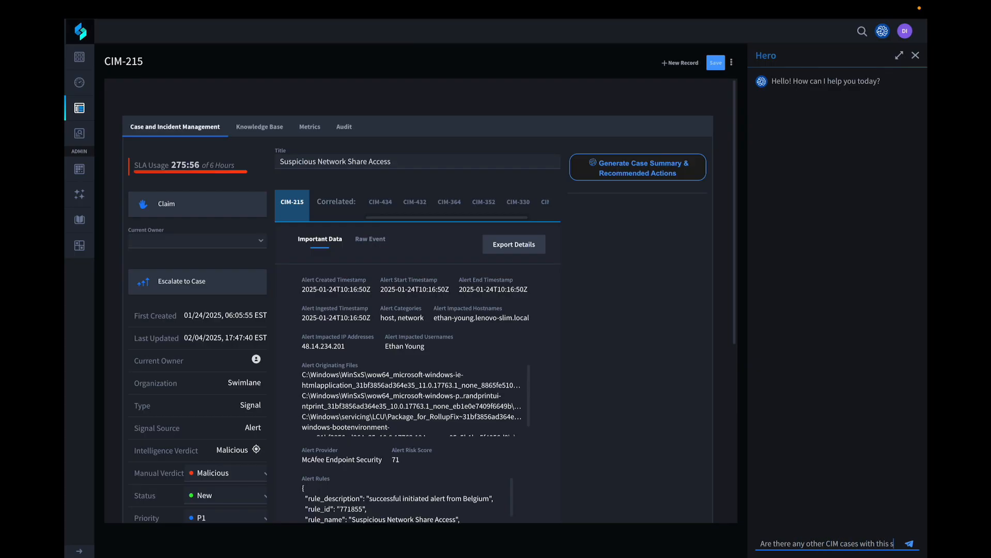
{"action": "key", "text": "Return"}
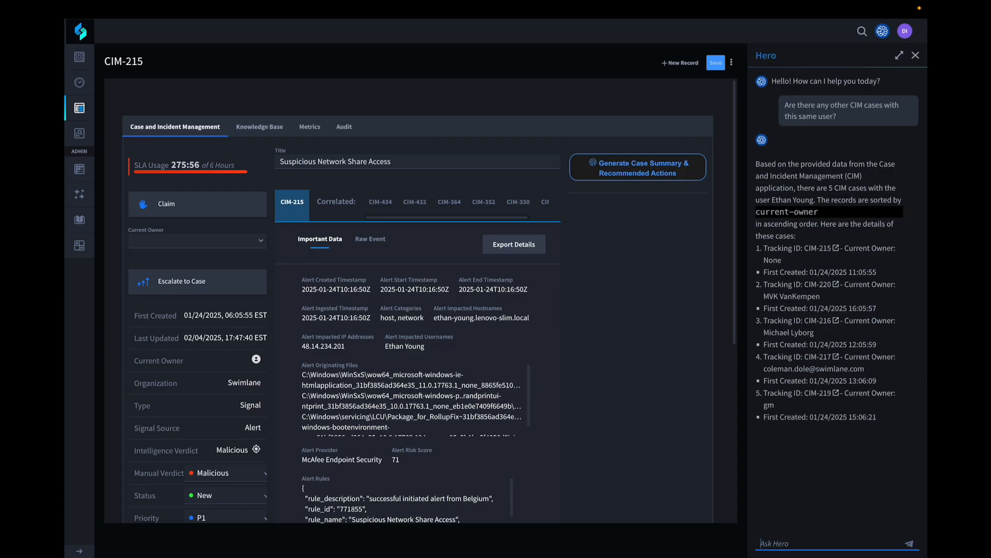
Ask Hero "Are they any VFIN records with this same host?" and end the conversation after the answer
{"action": "type", "text": "Are they any VFIN records with this"}
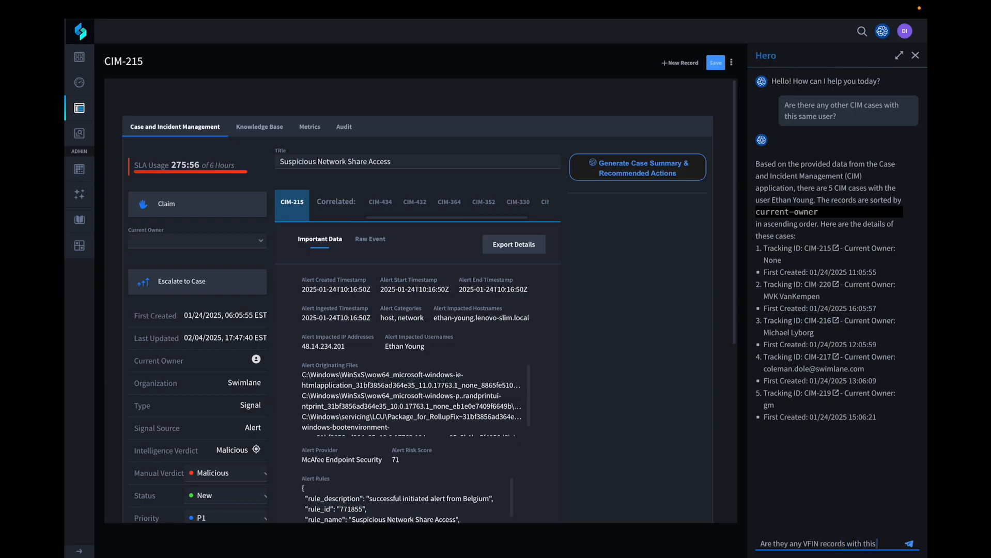
{"action": "type", "text": " same host?"}
{"action": "key", "text": "Return"}
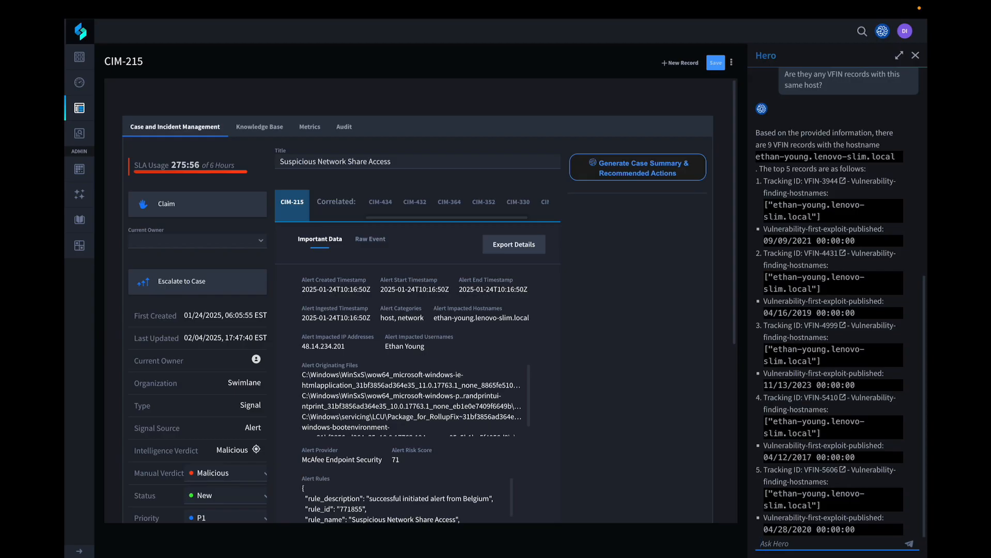
{"action": "left_click", "coordinate": [915, 55]}
{"action": "left_click", "coordinate": [512, 321]}
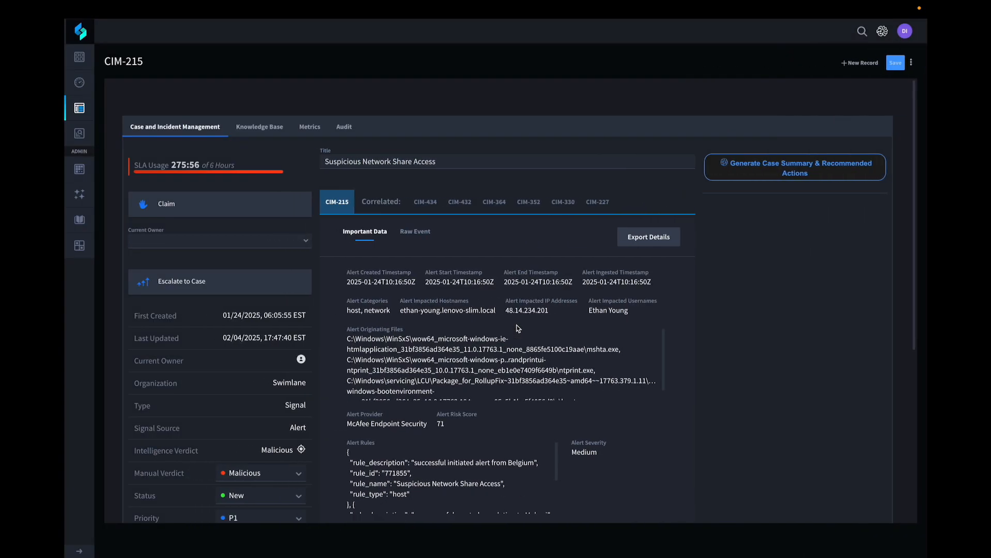
Open Undocumented Component from the orchestration components and copy the entire Python script of its Test Input action
{"action": "mouse_move", "coordinate": [79, 195]}
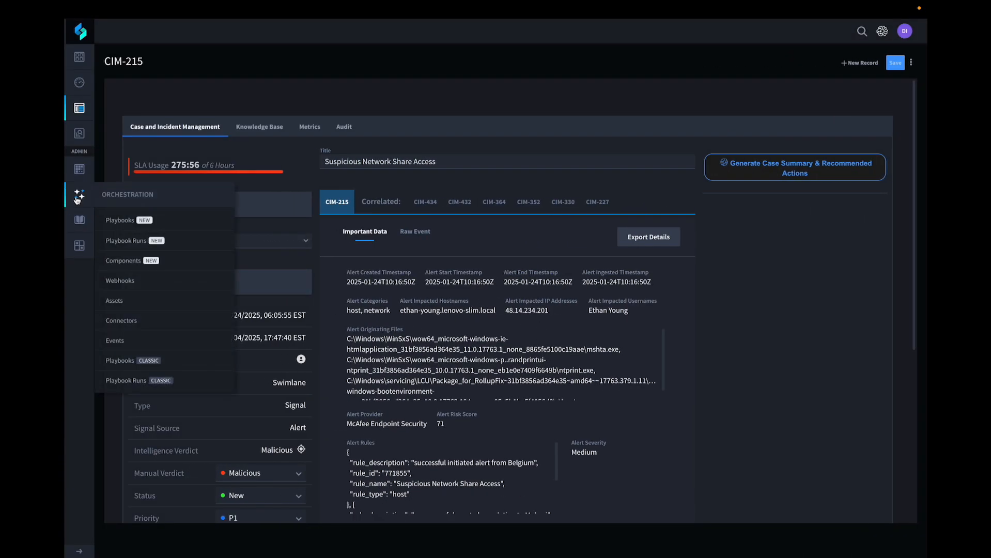
{"action": "left_click", "coordinate": [136, 261]}
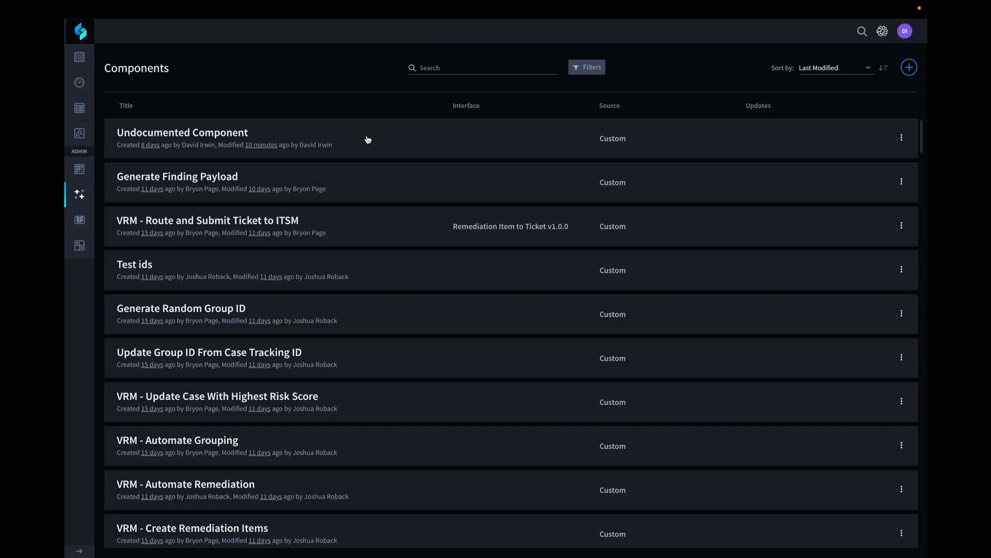
{"action": "left_click", "coordinate": [368, 140]}
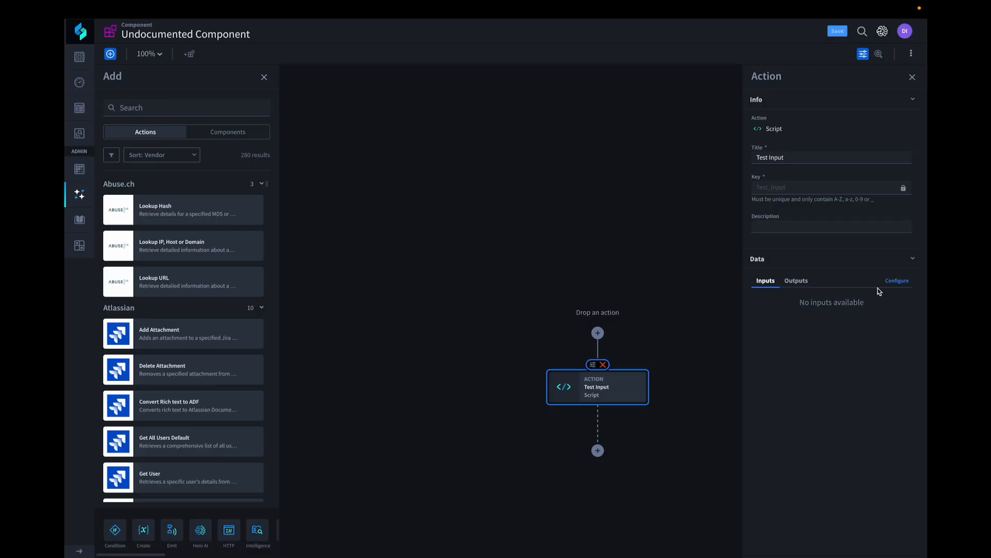
{"action": "left_click", "coordinate": [896, 281]}
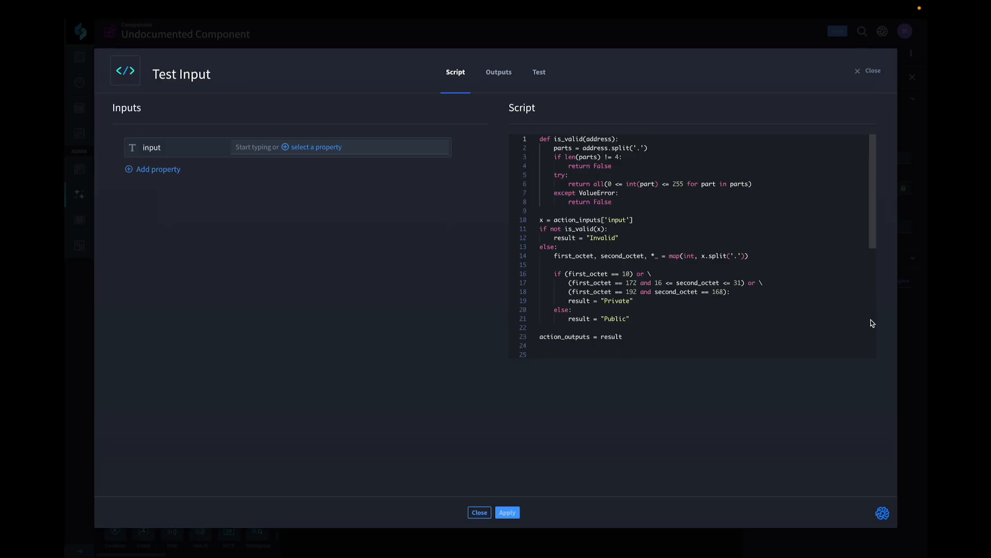
{"action": "left_click", "coordinate": [742, 262]}
{"action": "key", "text": "ctrl+a"}
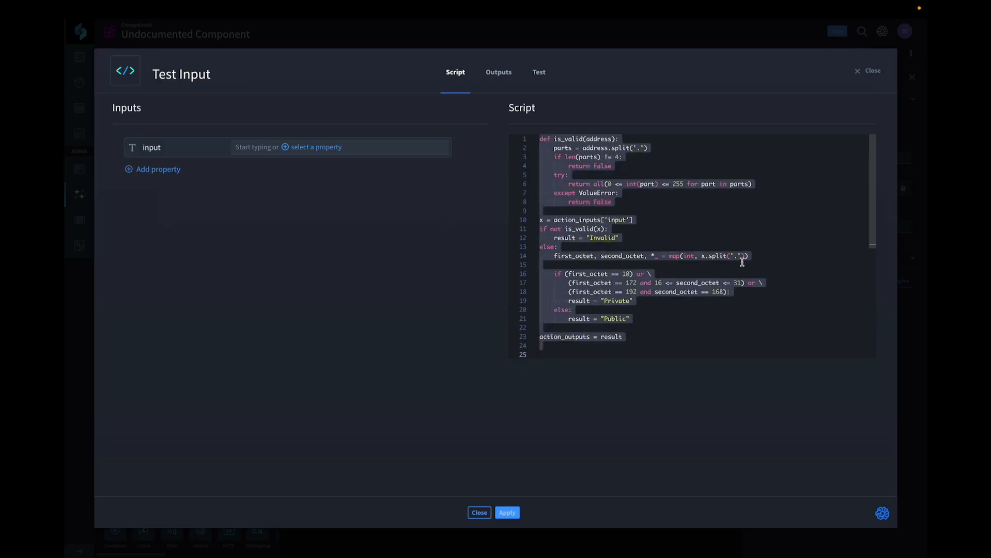
{"action": "left_click", "coordinate": [872, 72]}
Send Hero the prompt "write a one-sentence description of this Python:" followed by the copied script
{"action": "left_click", "coordinate": [882, 32]}
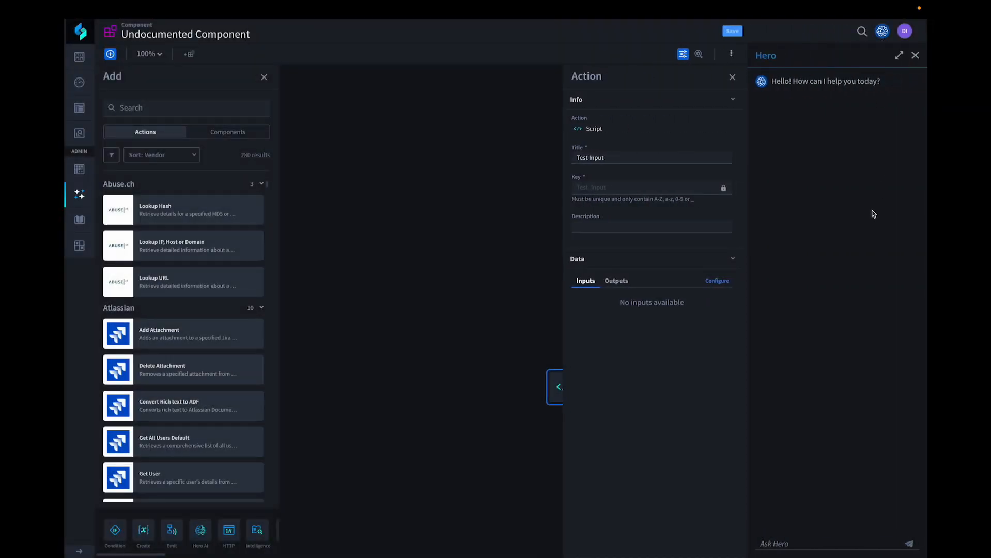
{"action": "type", "text": "what"}
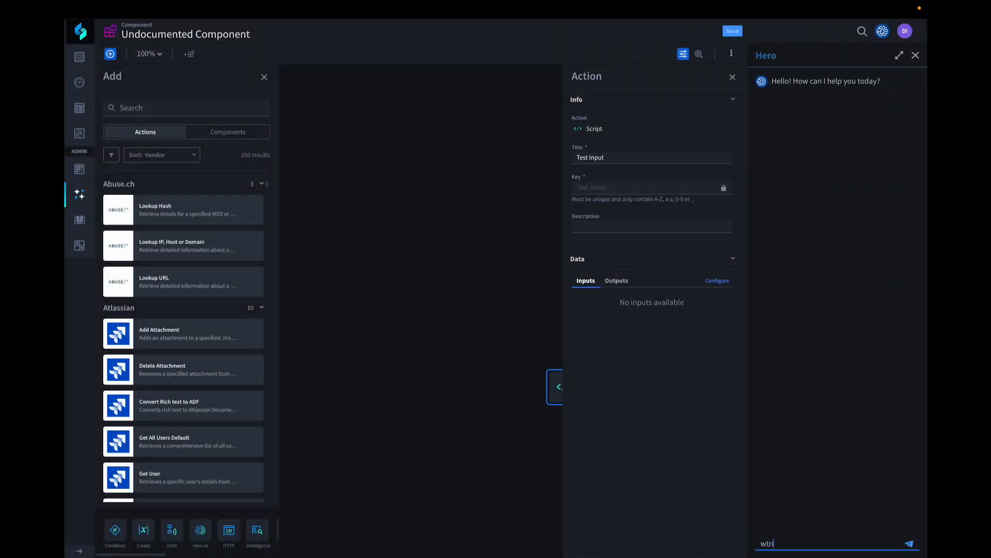
{"action": "key", "text": "BackSpace"}
{"action": "key", "text": "BackSpace"}
{"action": "key", "text": "BackSpace"}
{"action": "type", "text": "rite a one-sentence description of this Python:"}
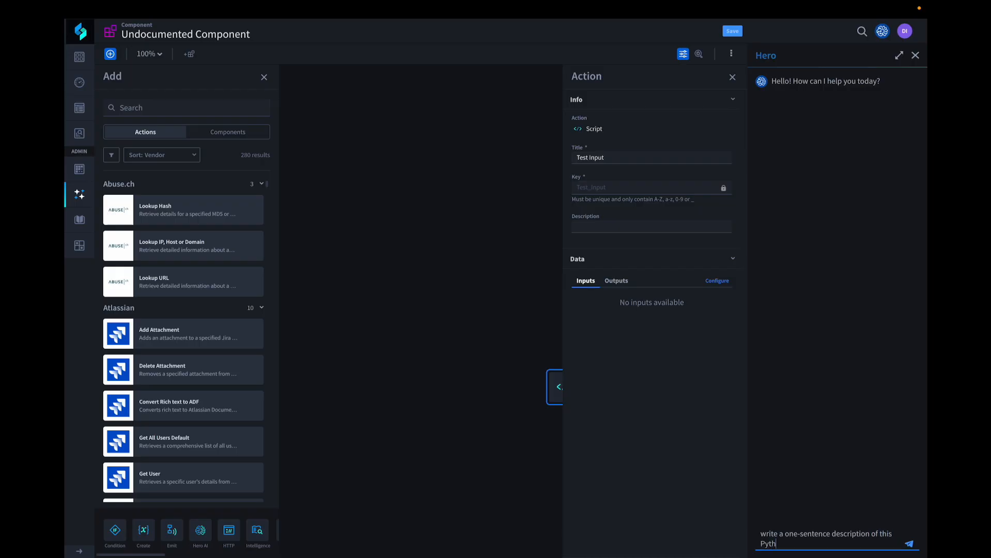
{"action": "key", "text": "shift+Return"}
{"action": "key", "text": "ctrl+v"}
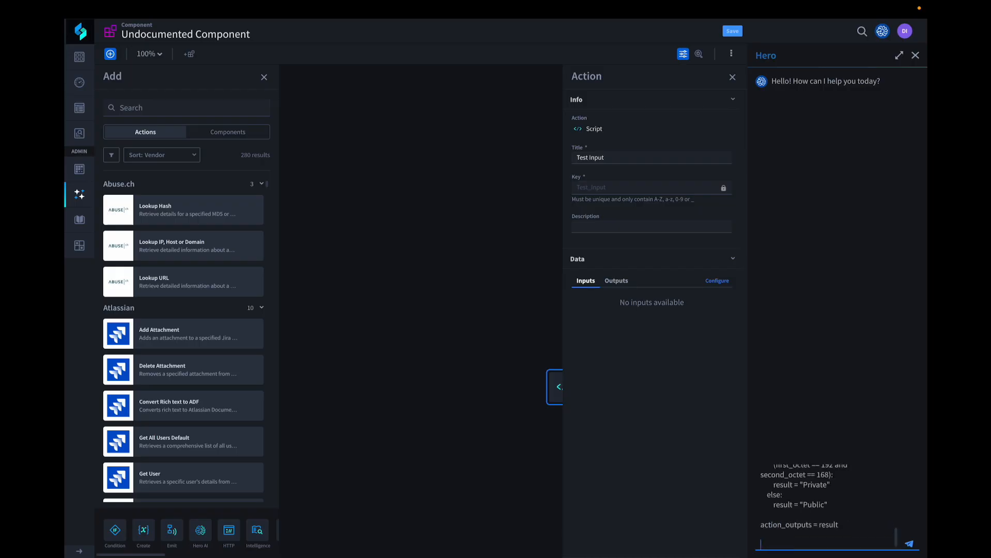
{"action": "key", "text": "Return"}
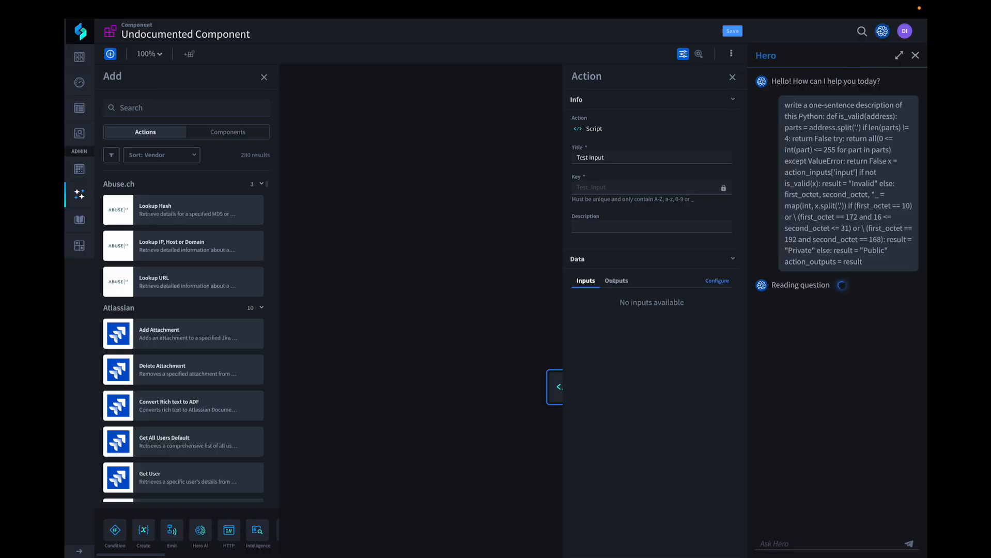